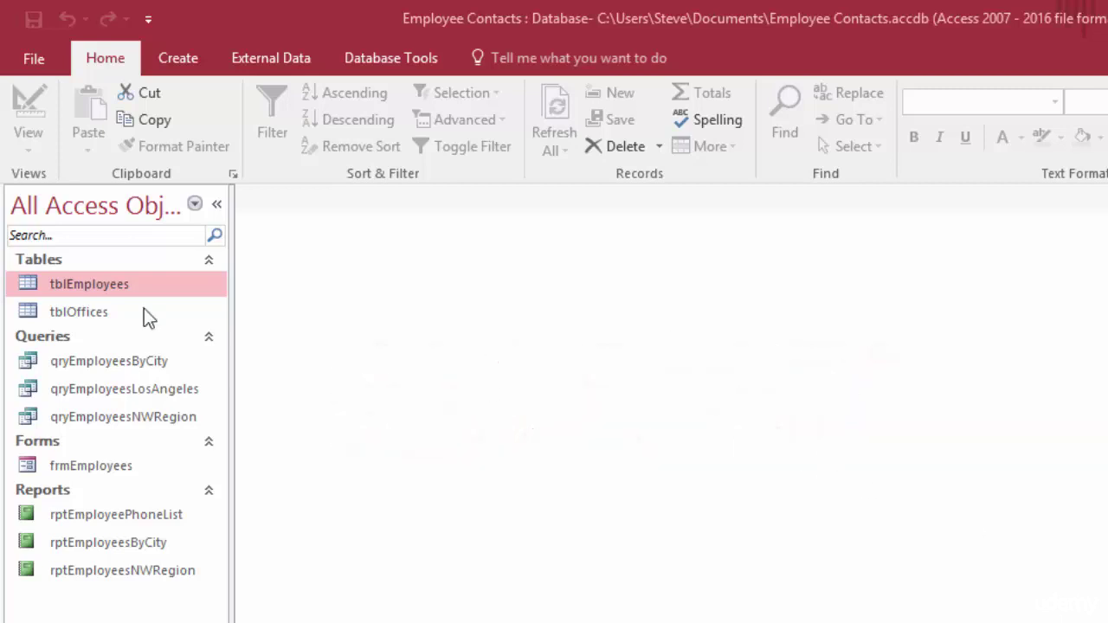
Open tblEmployees to view its employee records, then close the table.
double_click(88, 286)
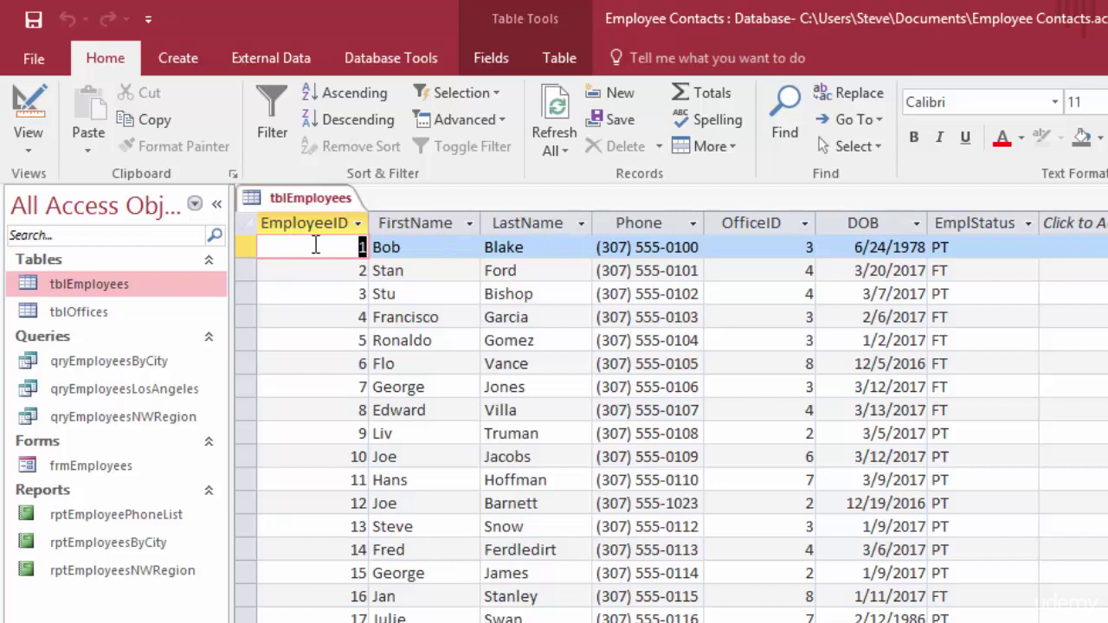
right_click(308, 198)
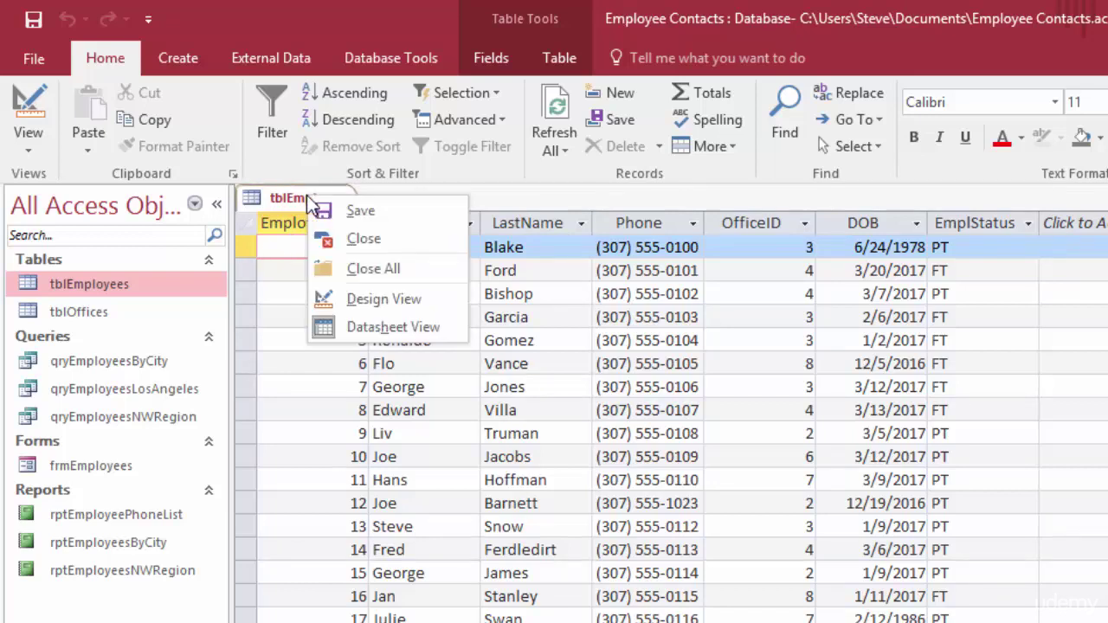
click(356, 245)
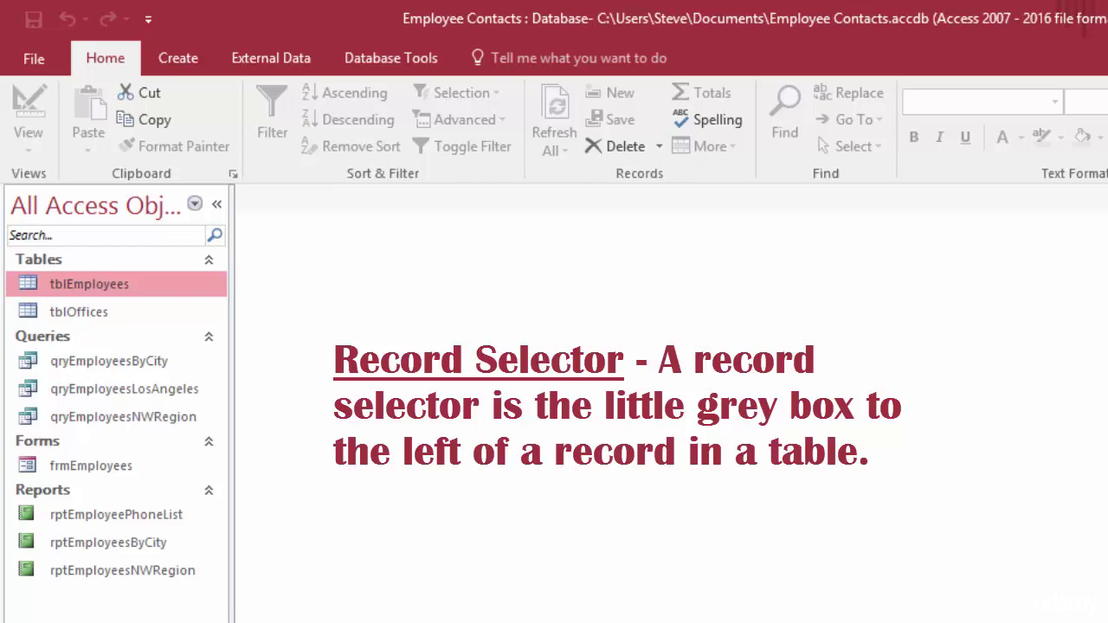
Reopen tblEmployees and select the whole record in row 2, then row 3.
double_click(110, 284)
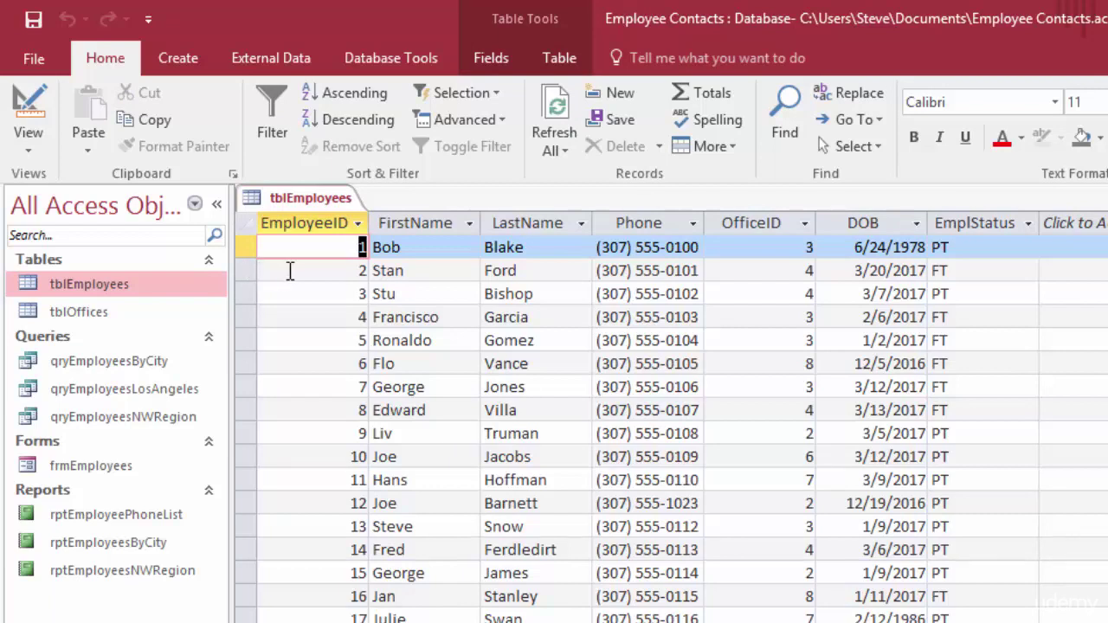
click(246, 270)
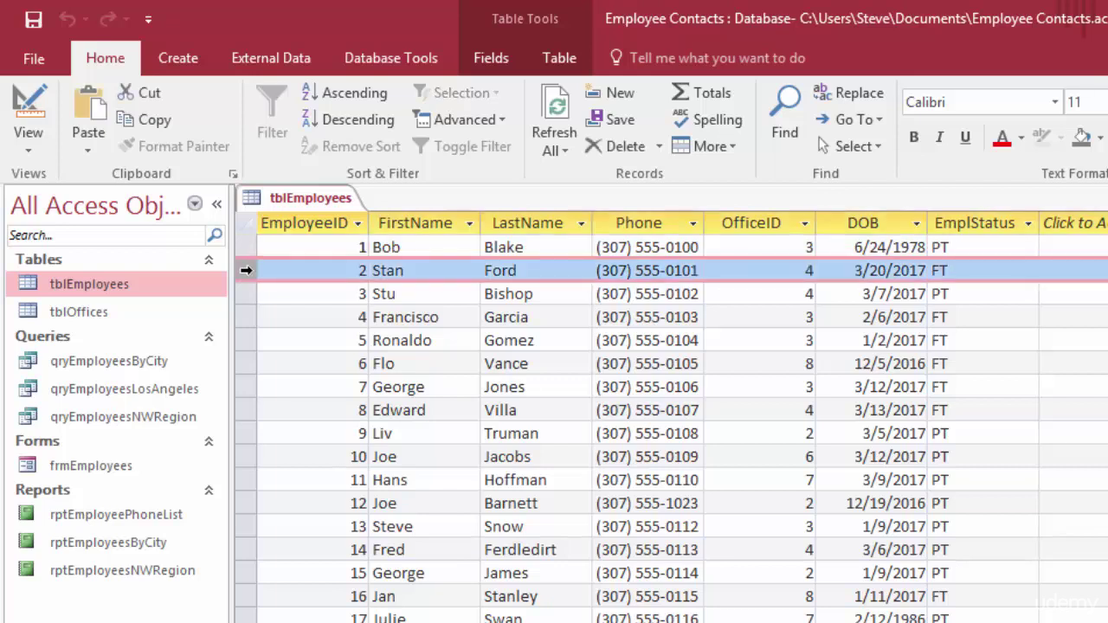
click(247, 293)
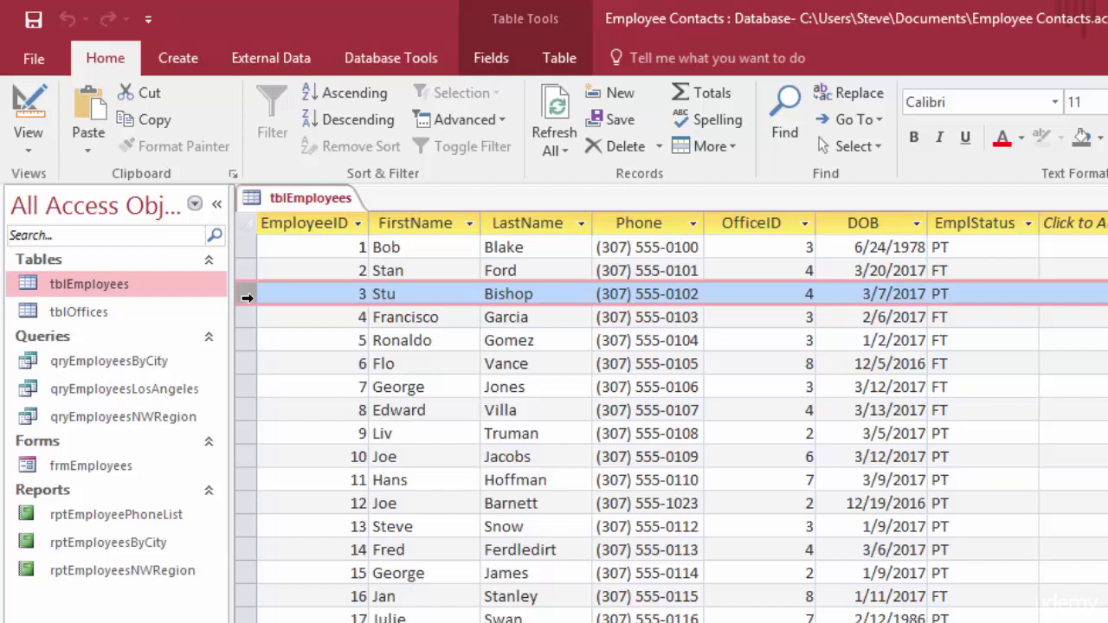
Show the selected record's shortcut menu without acting, then close all open objects.
right_click(247, 294)
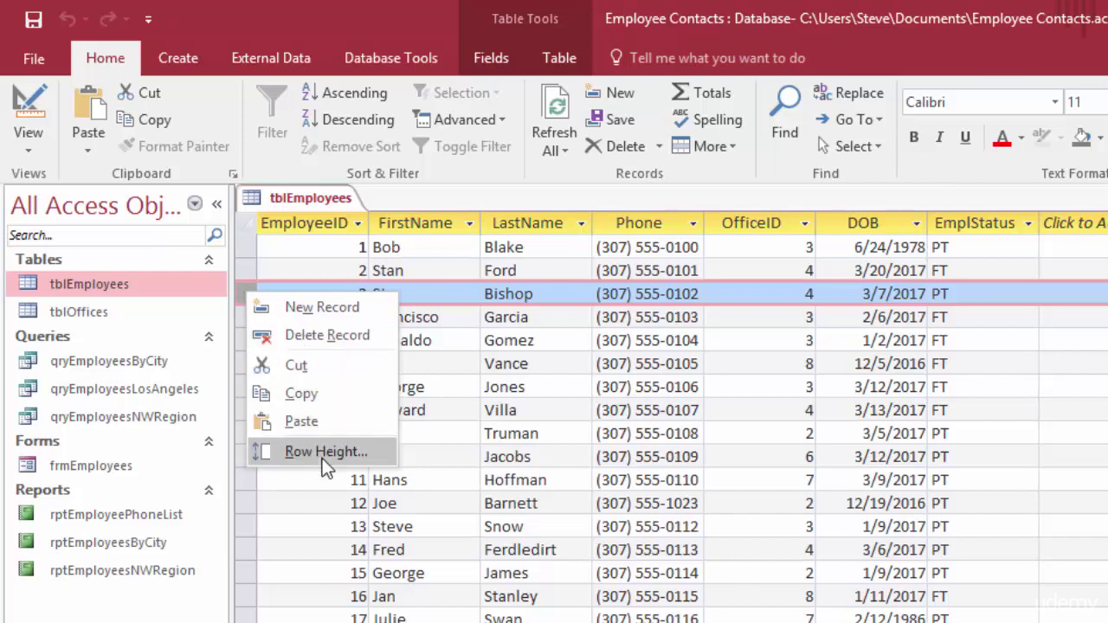
click(245, 293)
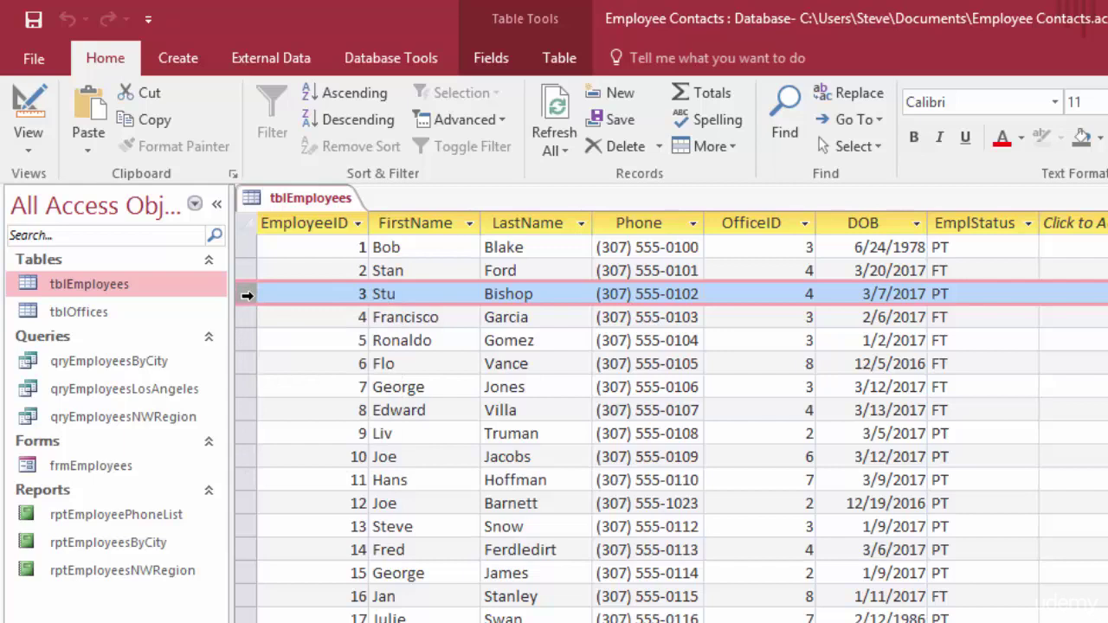
right_click(293, 198)
click(368, 258)
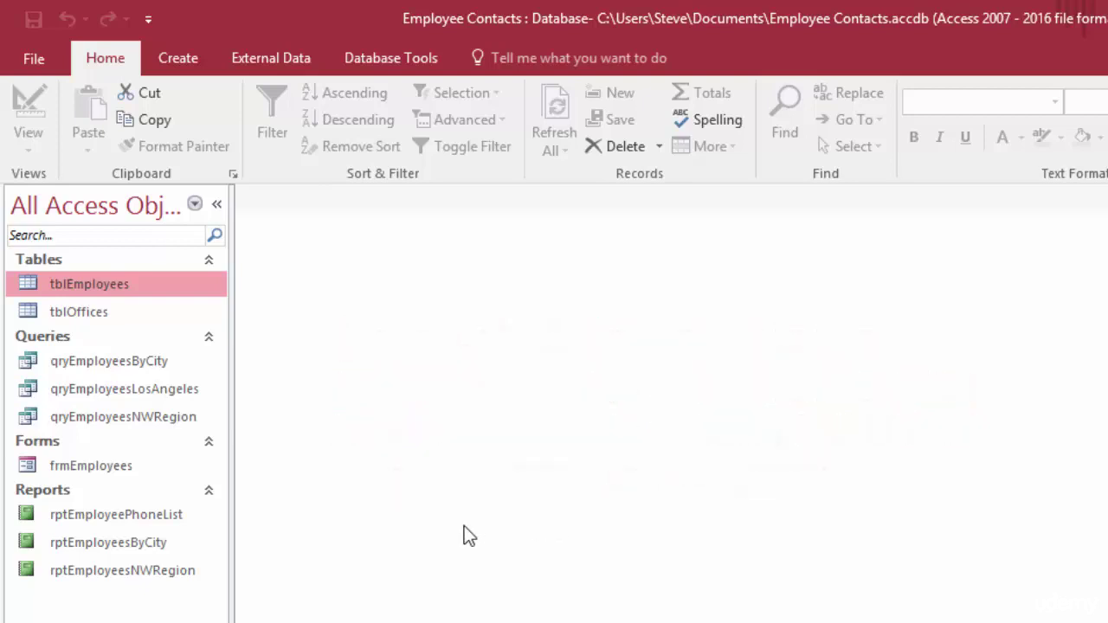
double_click(100, 367)
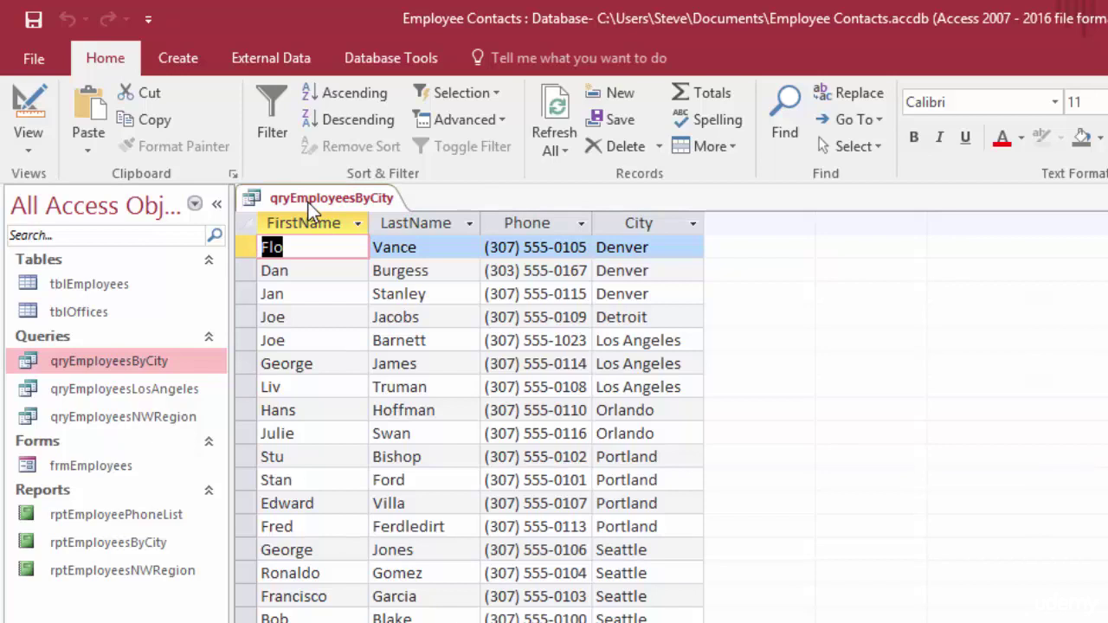
right_click(308, 203)
click(364, 247)
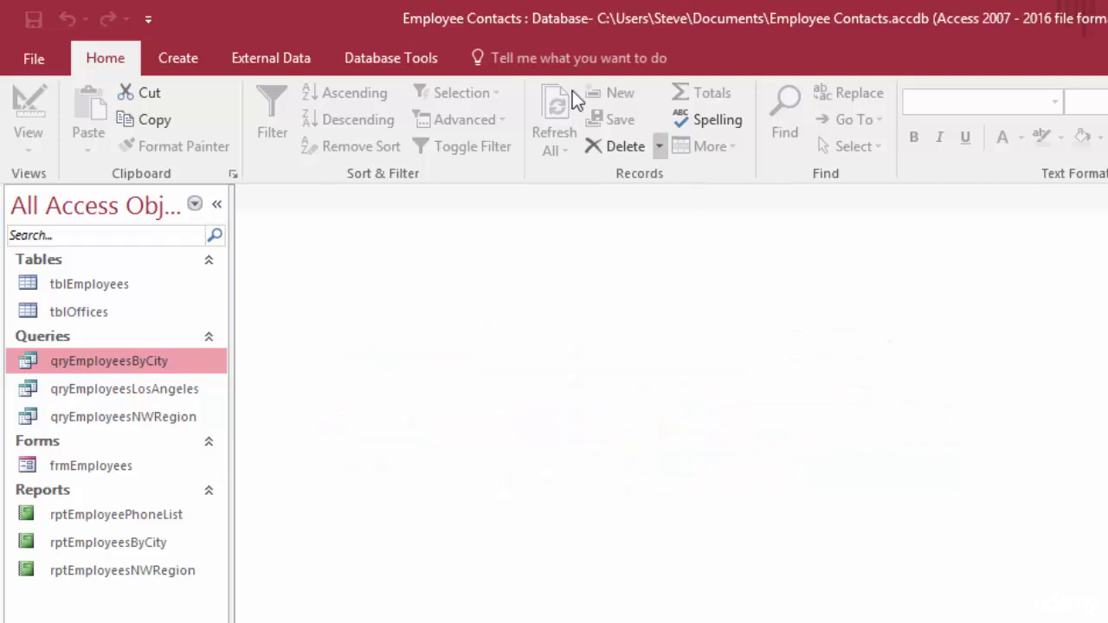
Switch the ribbon to Database Tools for database-wide commands like Relationships.
click(389, 60)
click(267, 109)
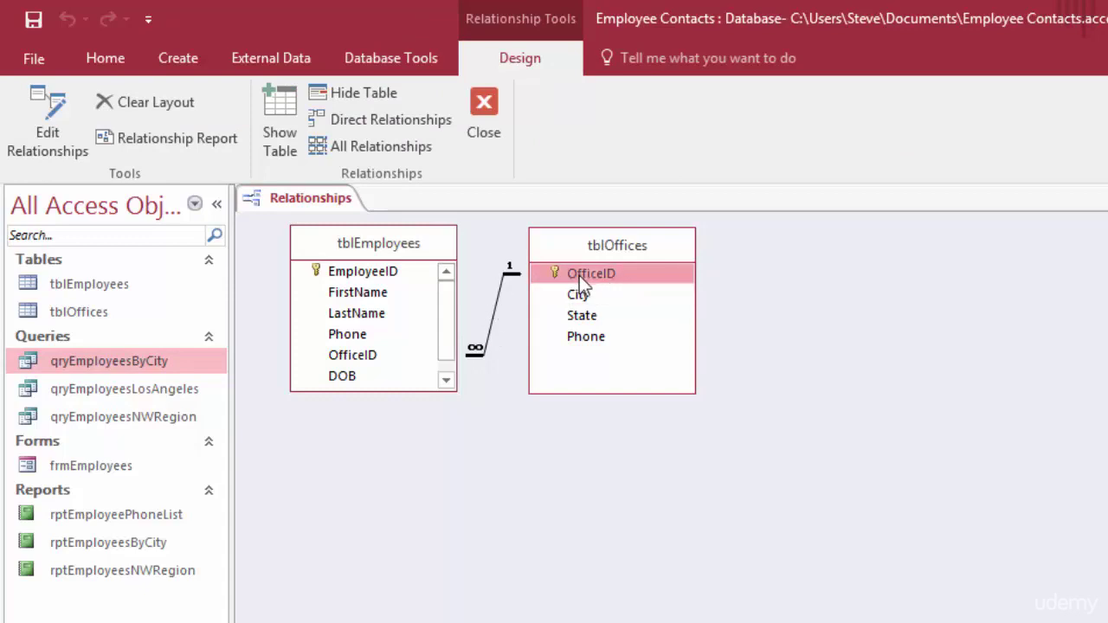
drag(609, 274, 488, 319)
double_click(490, 321)
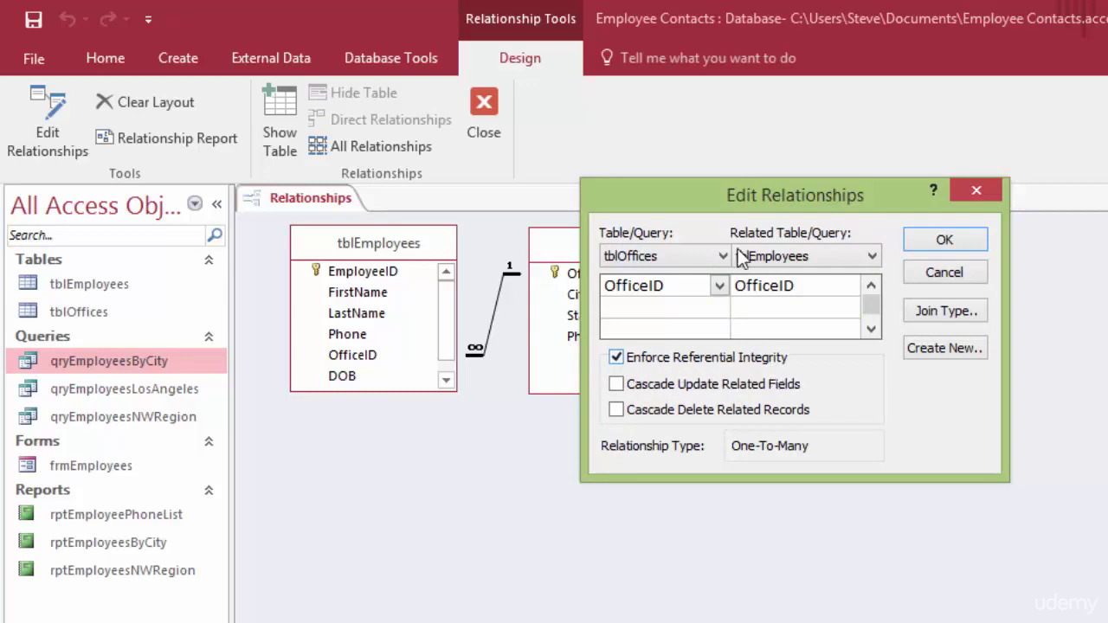
drag(705, 199, 721, 432)
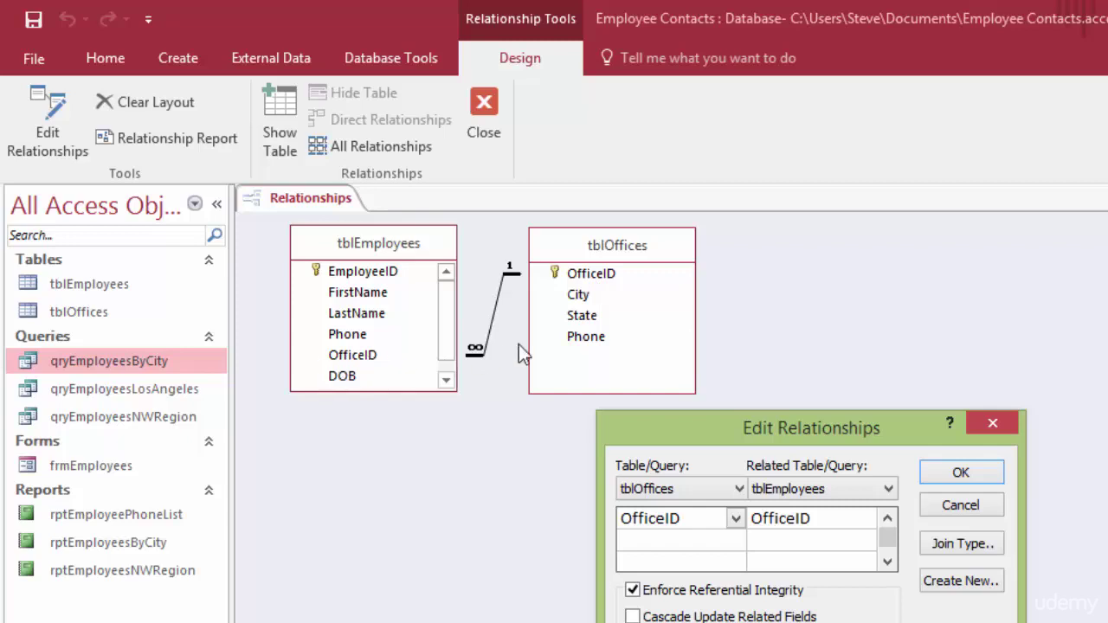
click(993, 424)
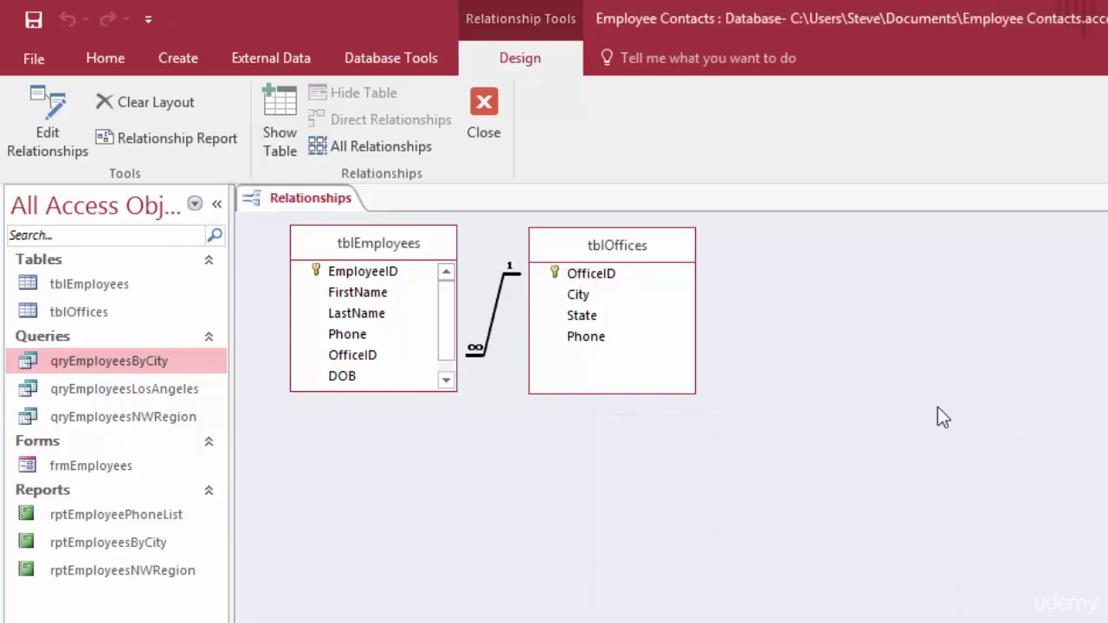
click(477, 102)
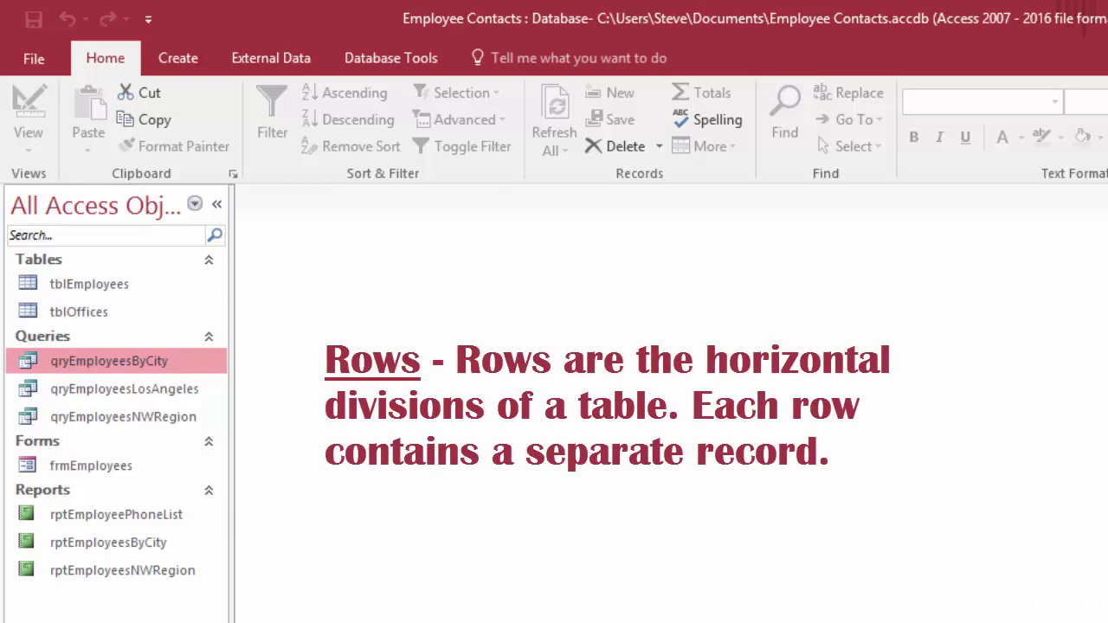
Select the tblEmployees table in the Navigation Pane.
click(118, 289)
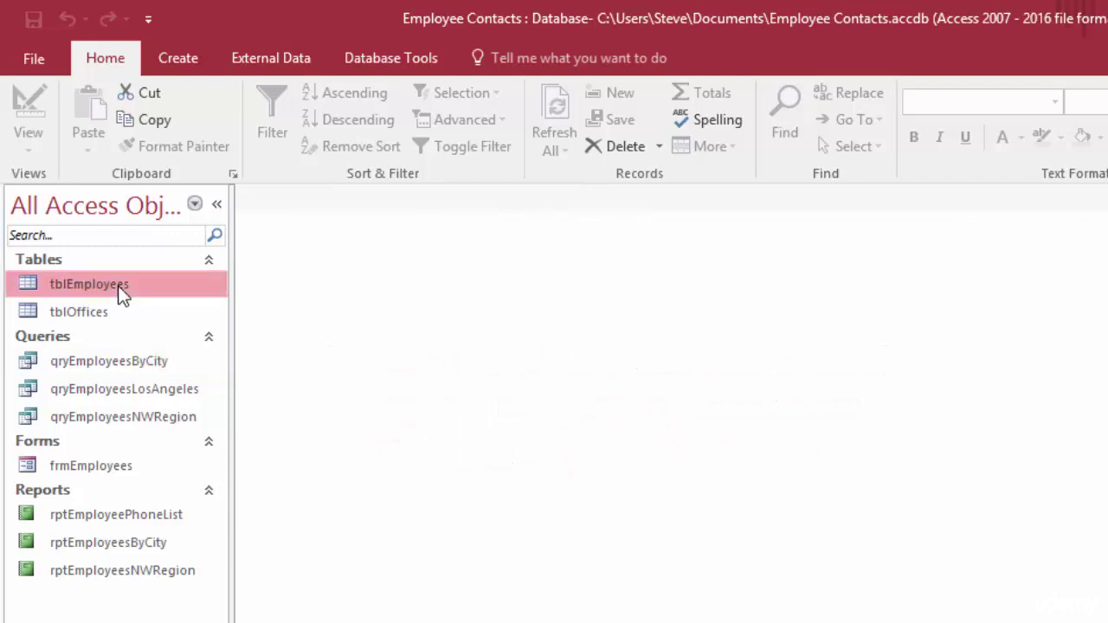
Open tblEmployees, select the entire row 2 record, then close the table.
double_click(118, 286)
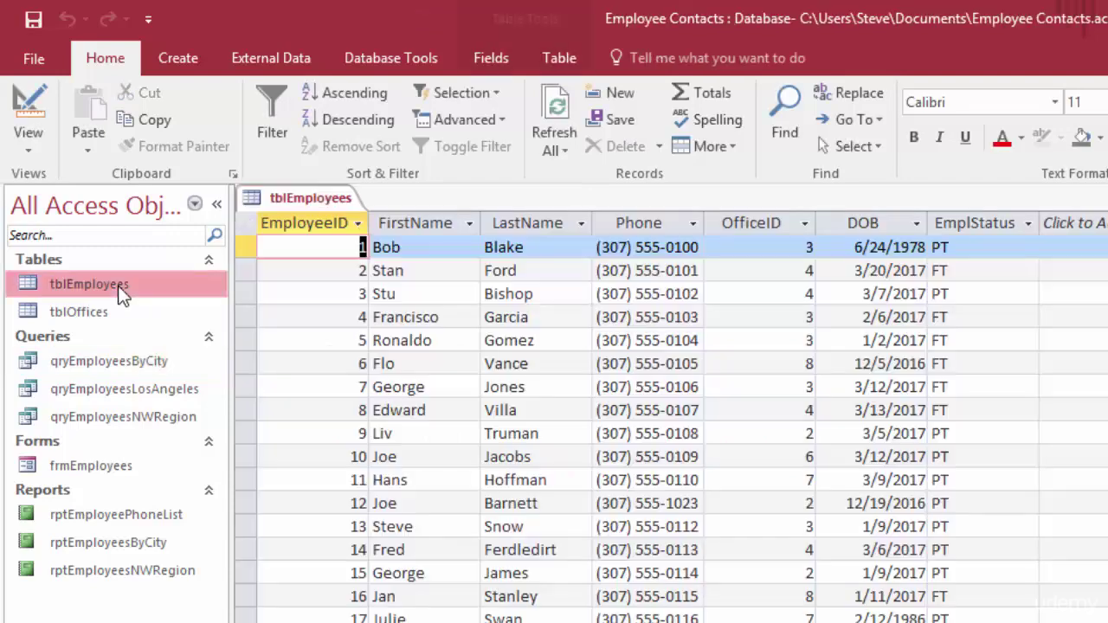
click(246, 270)
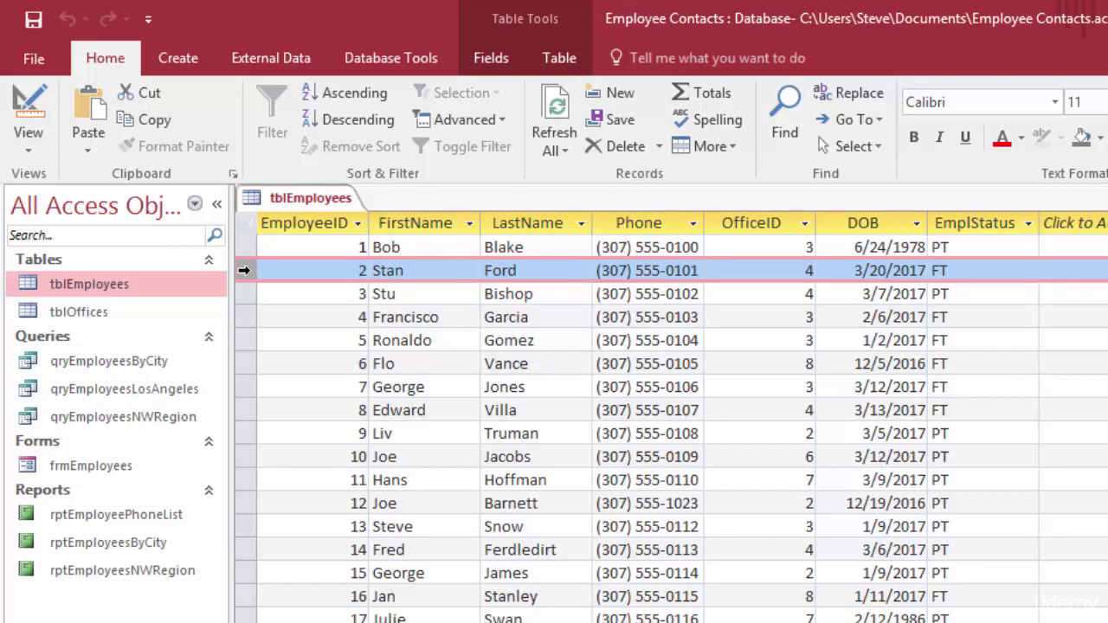
right_click(299, 210)
click(329, 237)
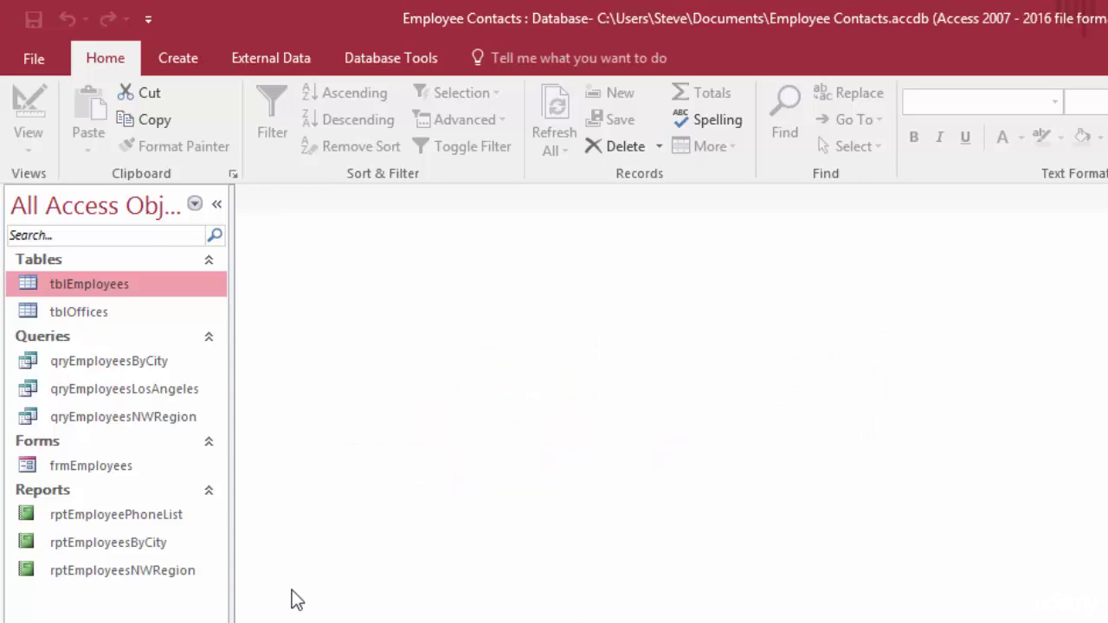
Select the frmEmployees form in the Navigation Pane.
click(95, 468)
Open frmEmployees in Design View and use the rulers to select the field-box column, then the Office row.
right_click(99, 467)
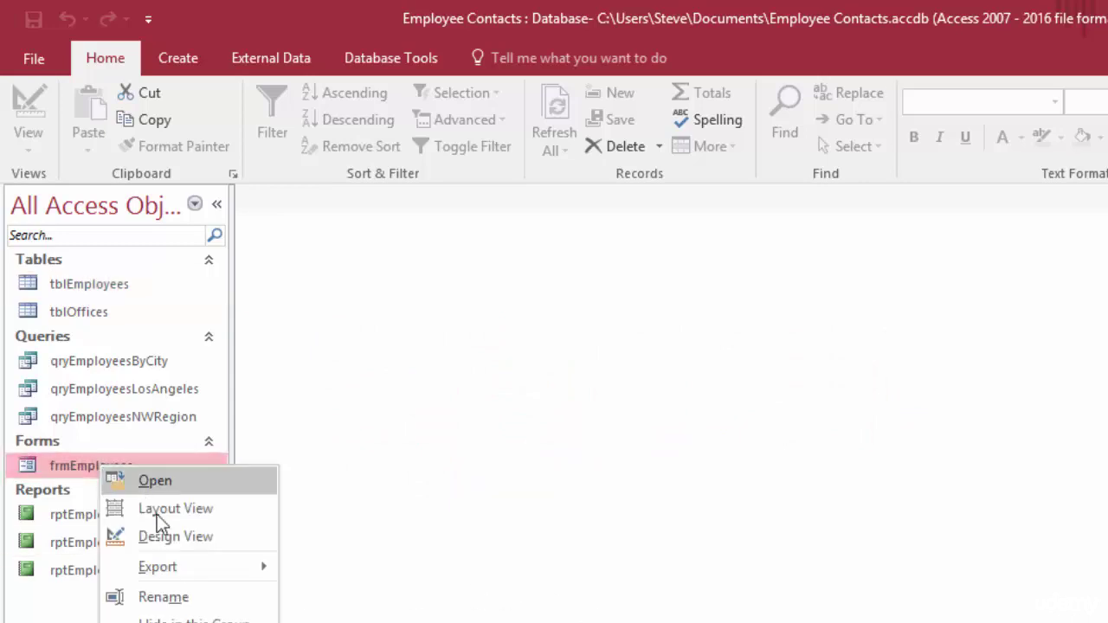
click(176, 537)
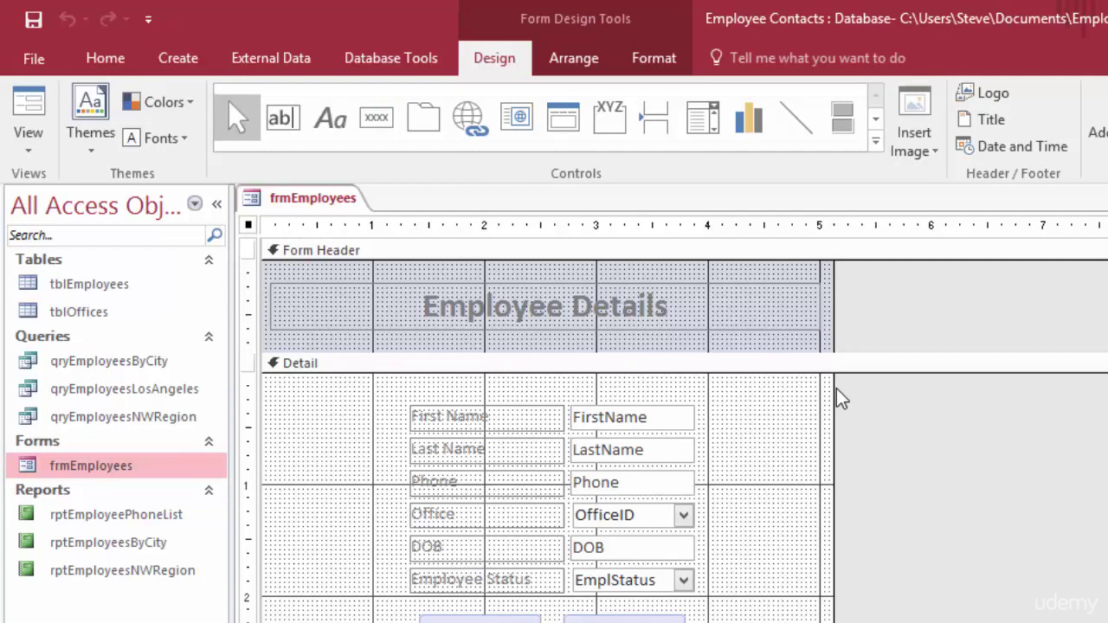
mouse_move(836, 383)
mouse_down()
mouse_move(1058, 395)
mouse_move(836, 401)
mouse_up()
click(616, 228)
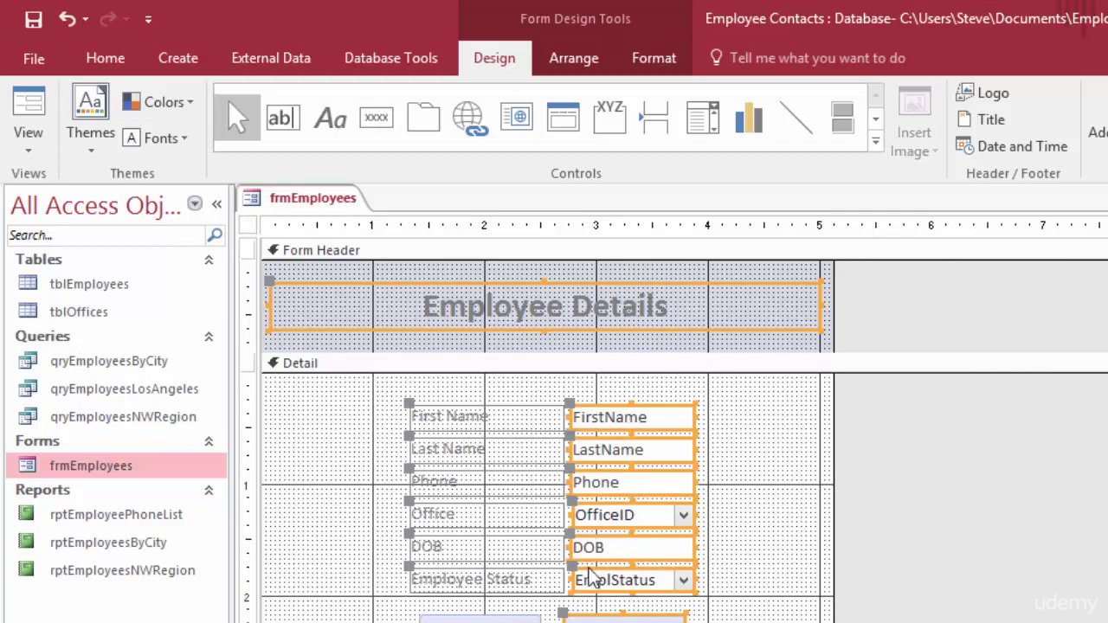
click(246, 516)
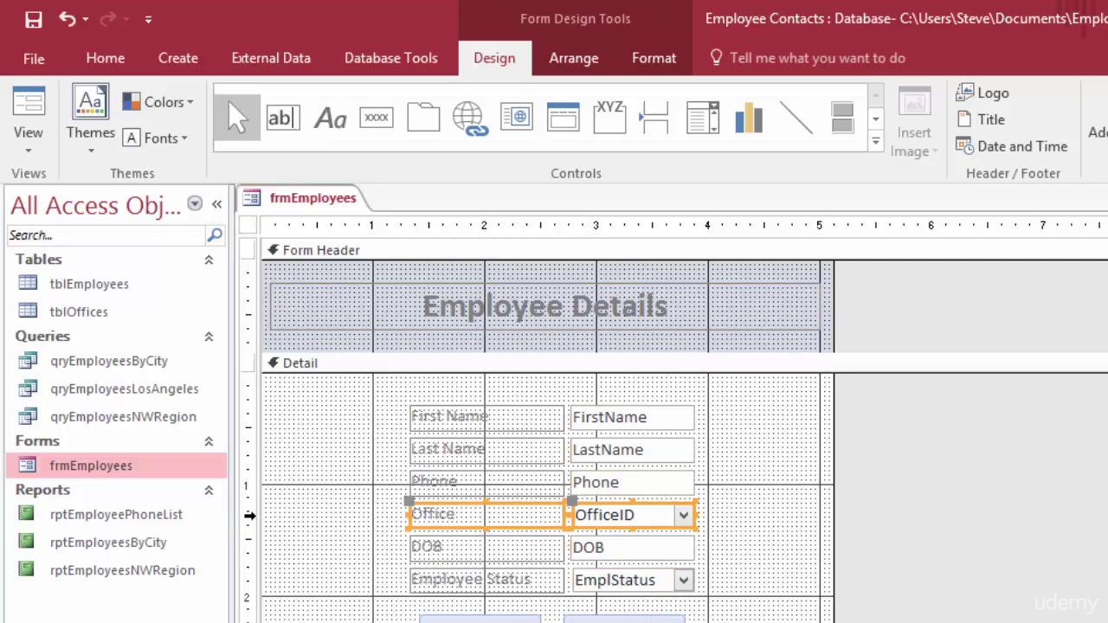